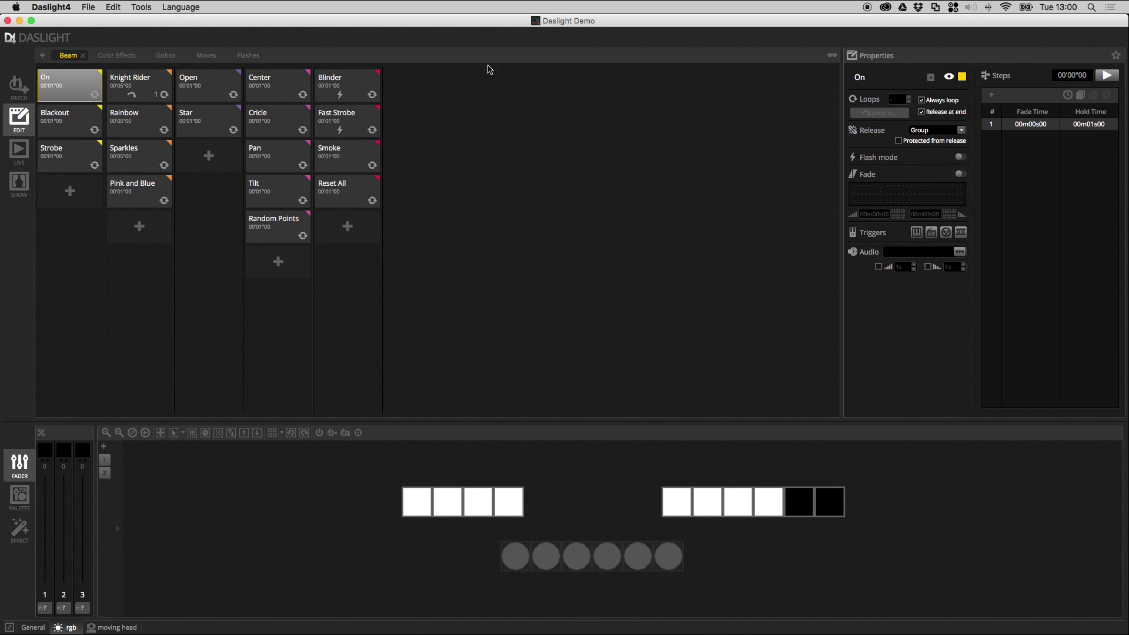
Launch the Hardware Manager from the Tools menu to list the connected SIUDI7B
left_click(141, 8)
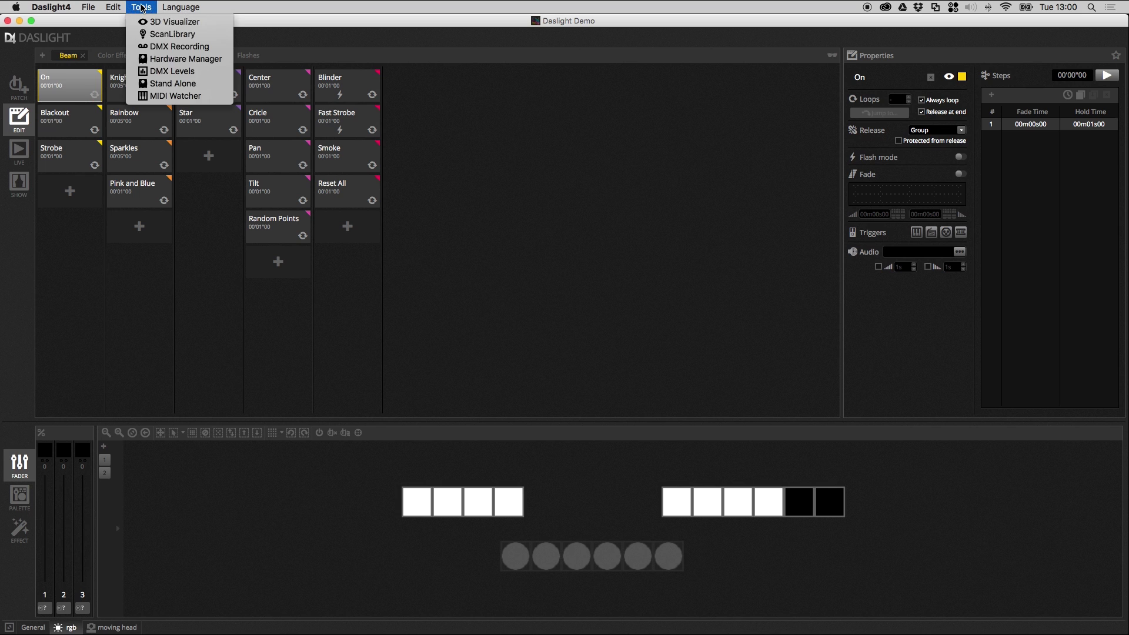
left_click(220, 63)
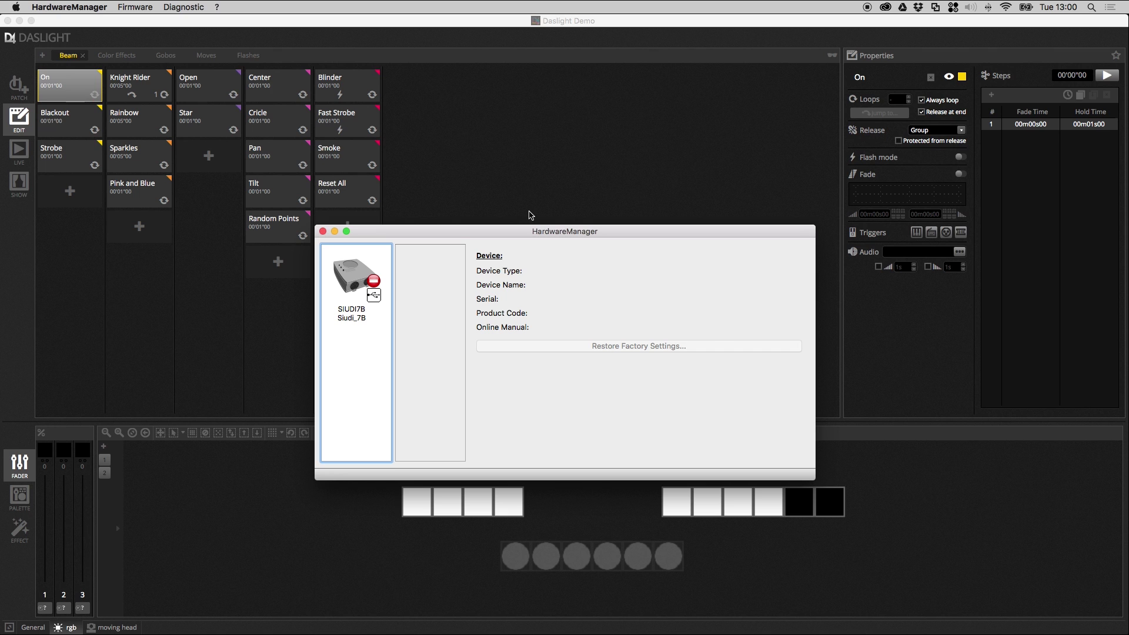
Close the Hardware Manager and deactivate the DVC4 GOLD ZM device in Preferences > Devices
left_click(322, 231)
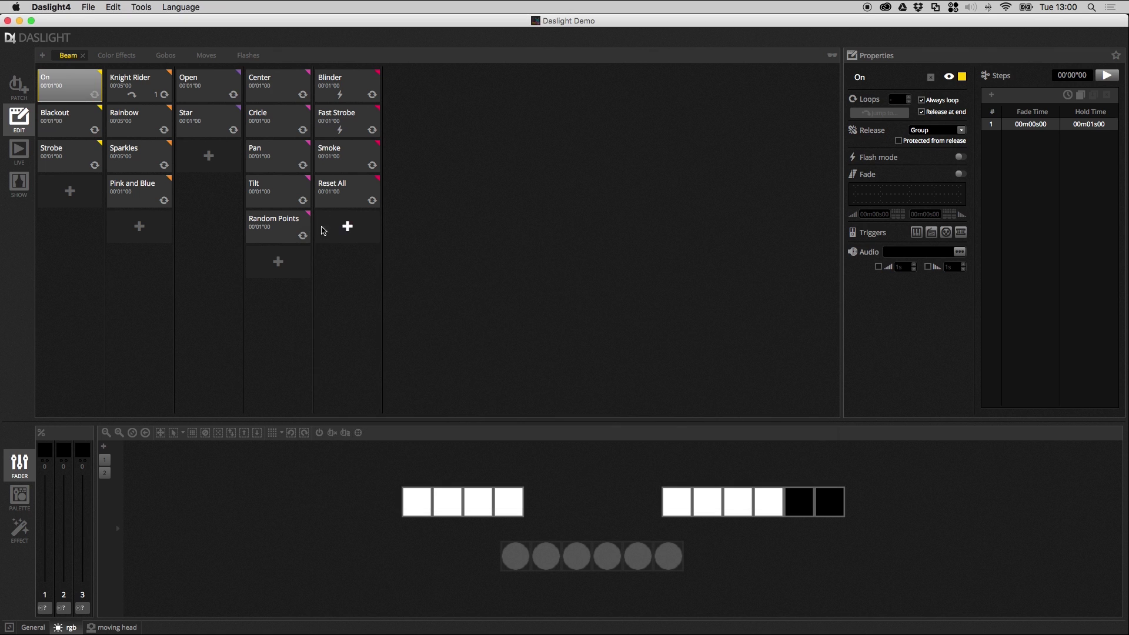
left_click(51, 7)
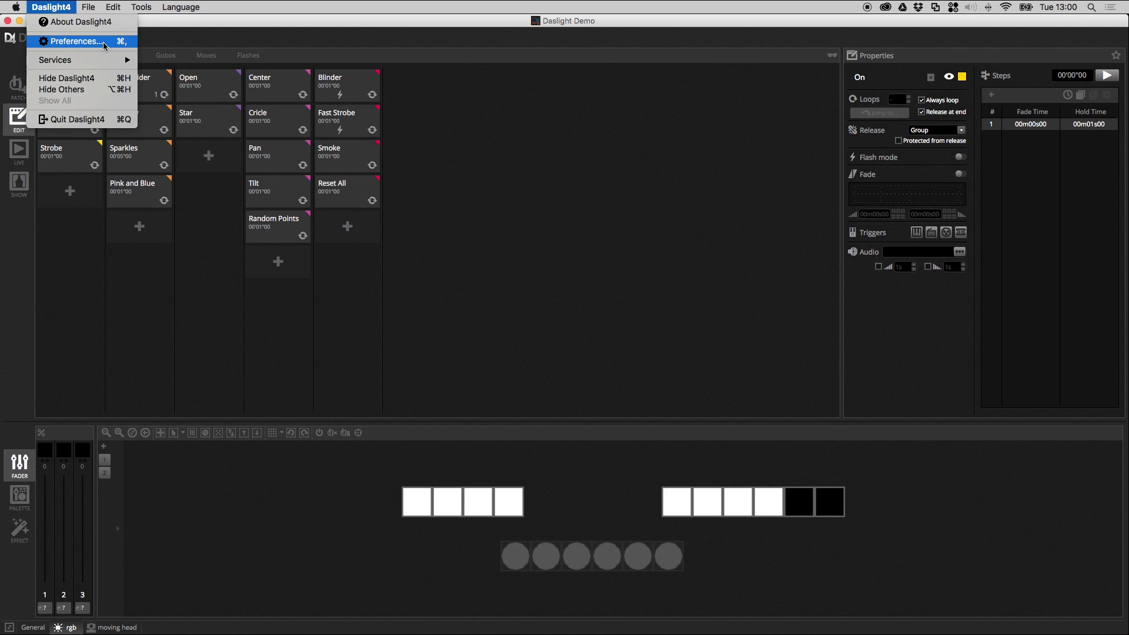
left_click(103, 41)
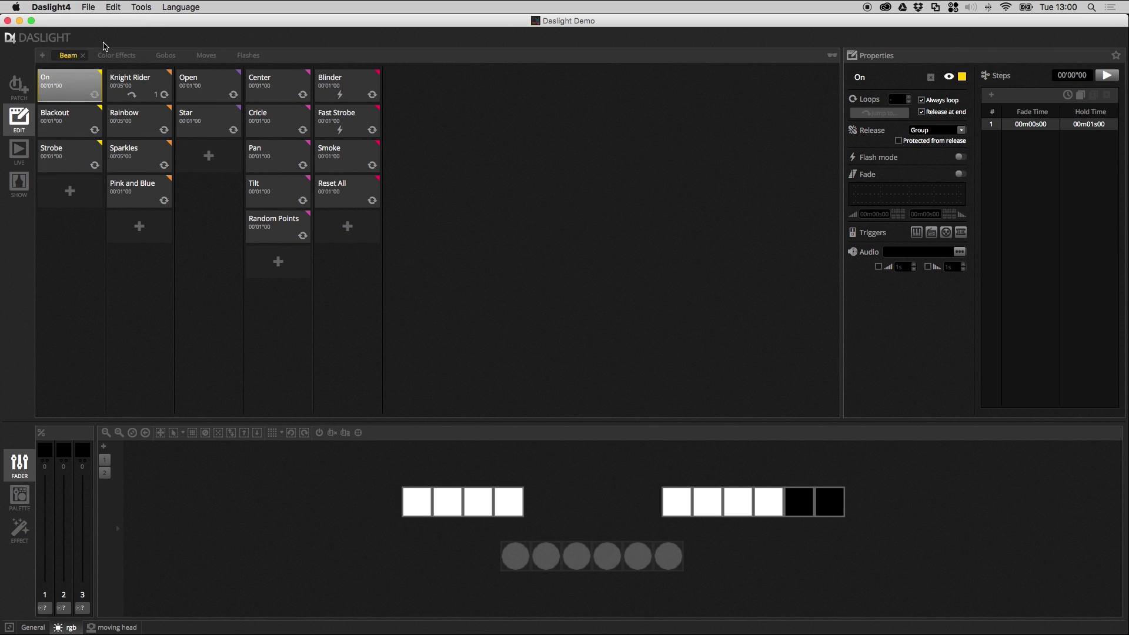
left_click(398, 261)
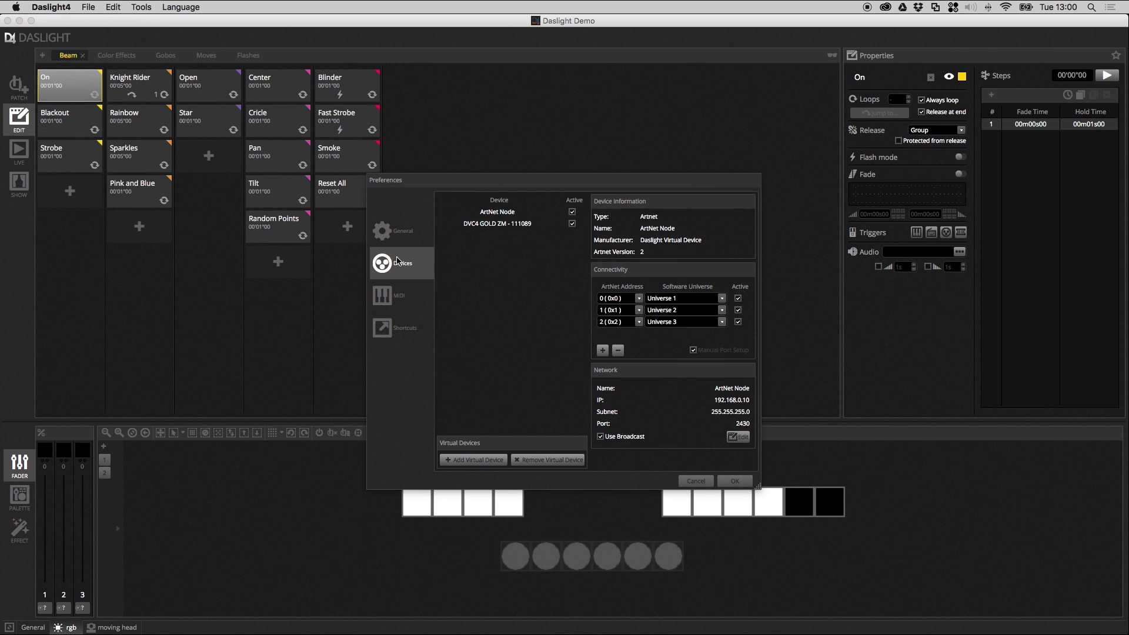
left_click(574, 225)
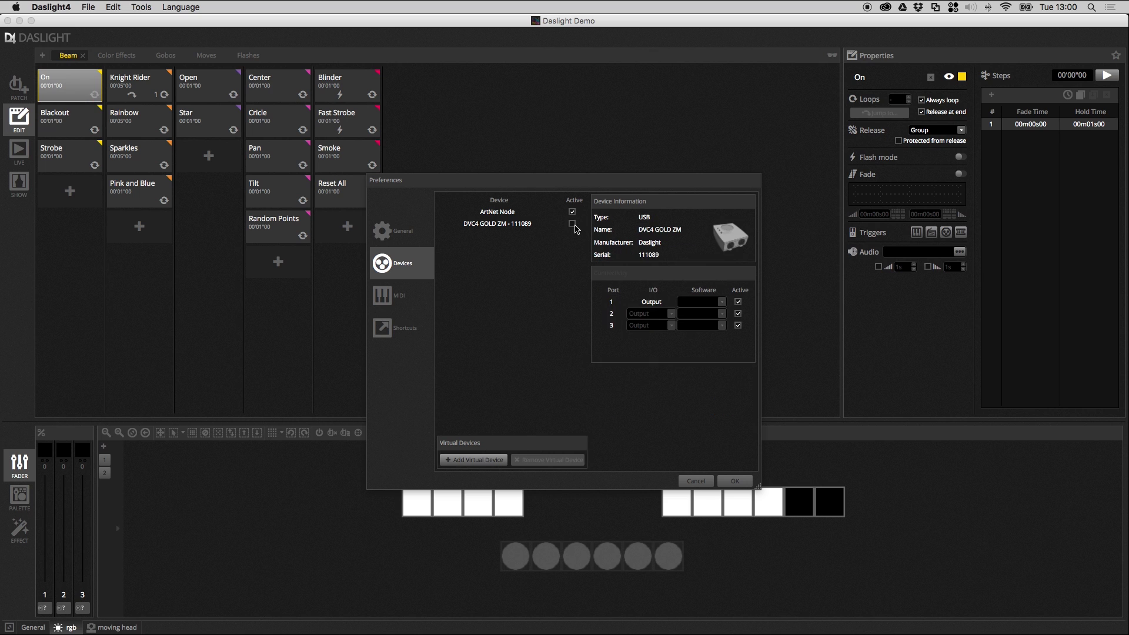
left_click(735, 480)
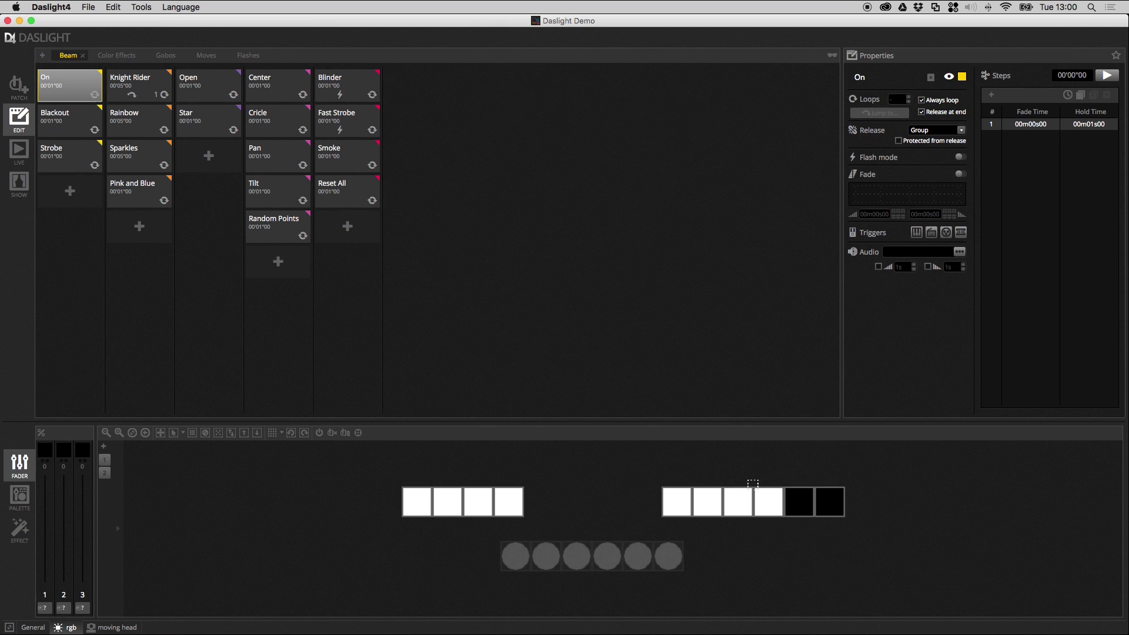
Reopen the Hardware Manager and select the SIUDI7B to view its type, name, serial and product code
left_click(142, 6)
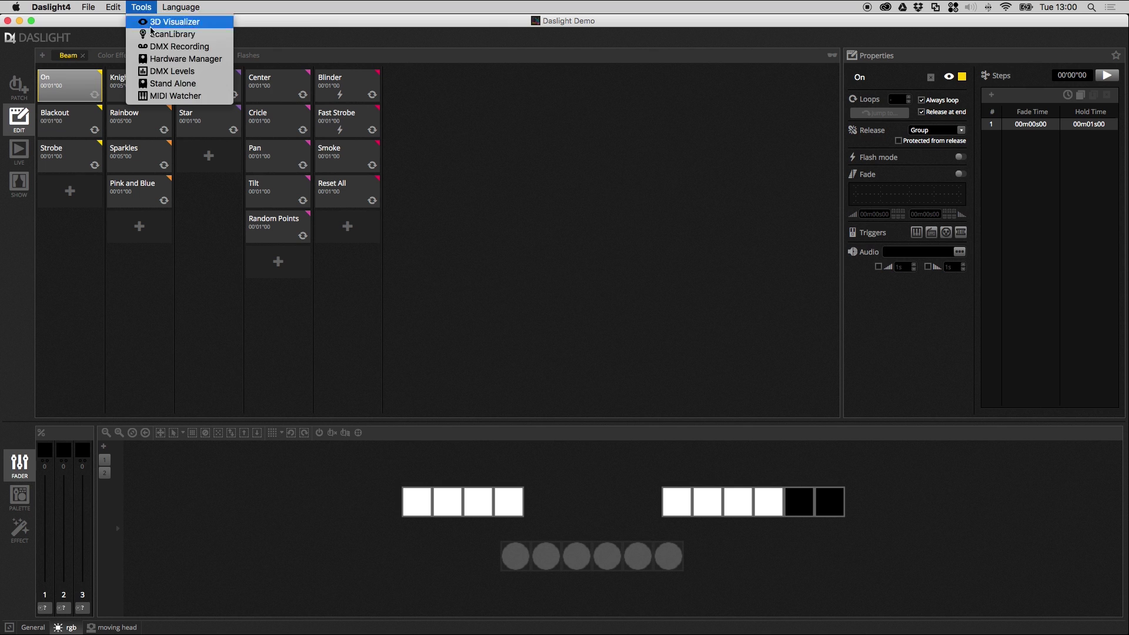
left_click(174, 65)
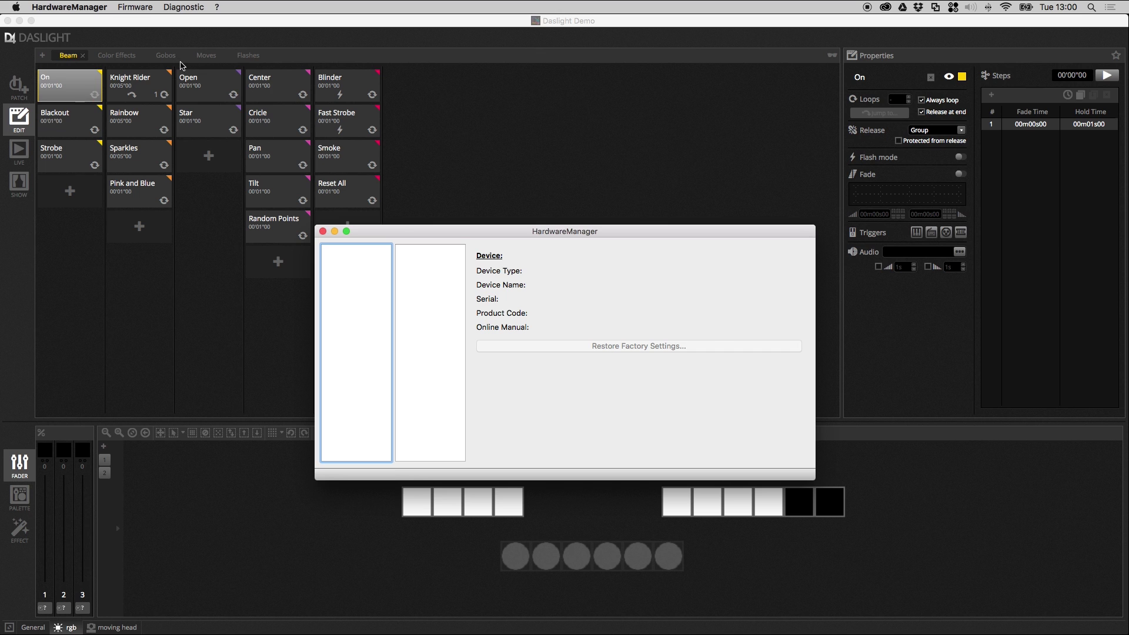
left_click(362, 267)
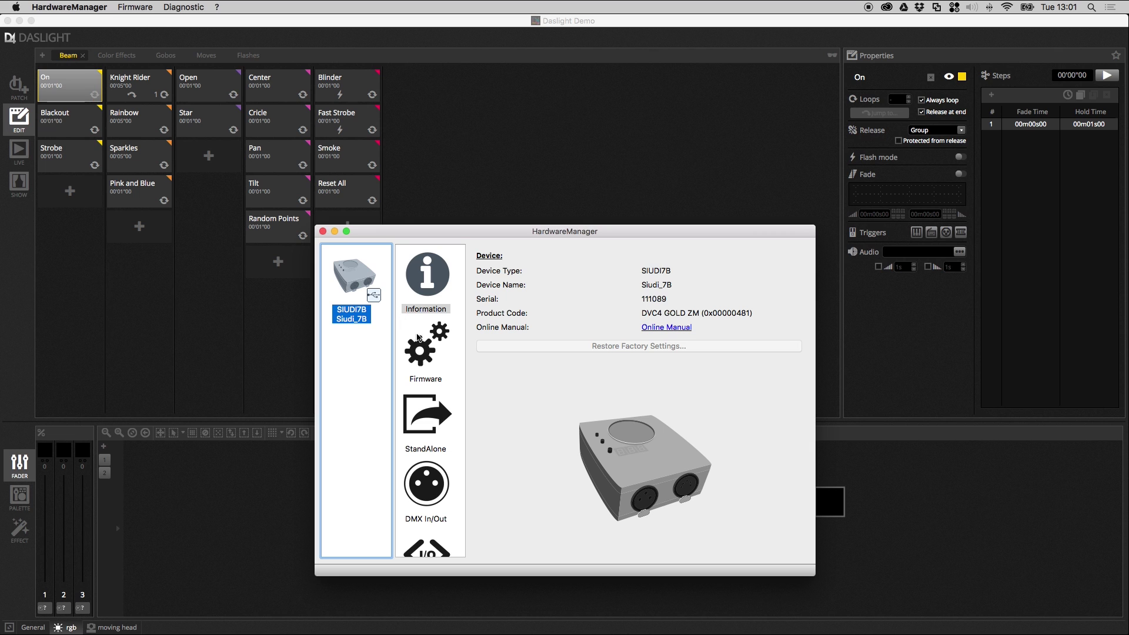
Show the SIUDI7B Firmware page, with device and new firmware both at 1.23
left_click(431, 347)
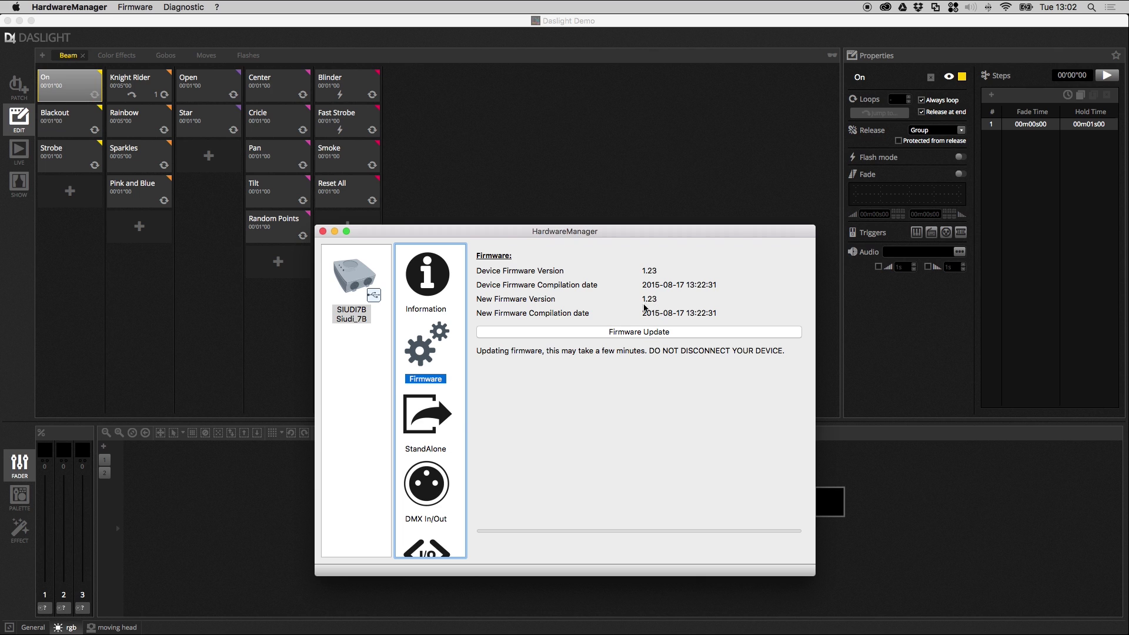
Display the Stand Alone page, reporting 124536004 bytes of memory and 1024 channels
left_click(447, 419)
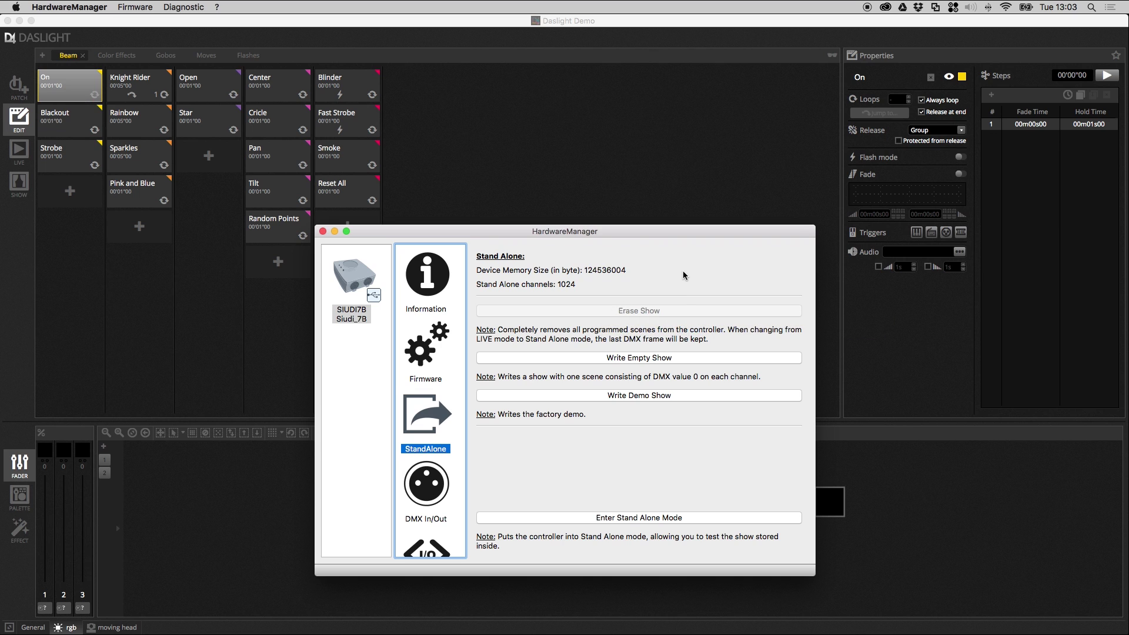
On the DMX In/Out page, set Universe 1 to Dmx Out and bring channel 1 to 125
left_click(432, 491)
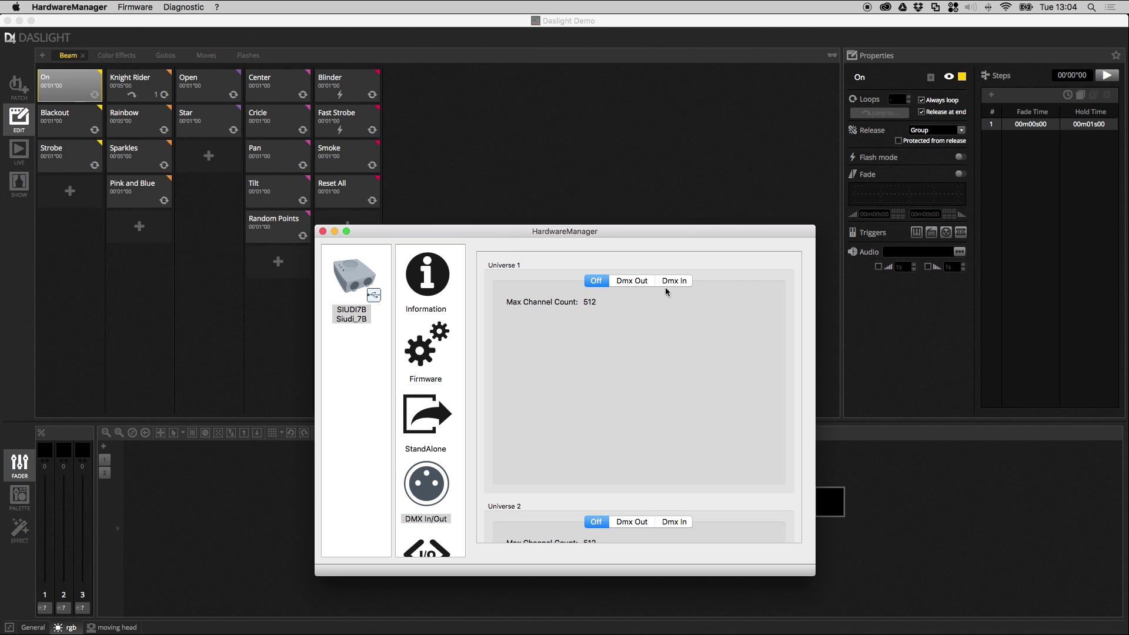
left_click(640, 280)
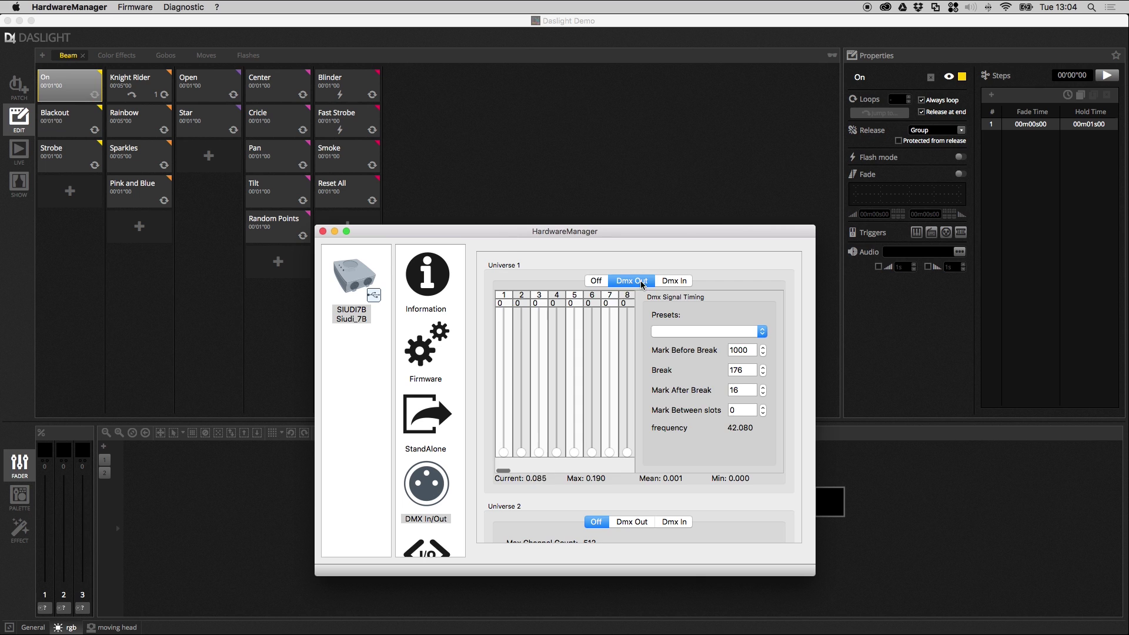
left_click_drag(506, 453, 509, 376)
left_click_drag(496, 375, 491, 382)
Apply the Slow DMX signal timing preset, then bring up the Fast/Standard/Slow presets list again
left_click(721, 333)
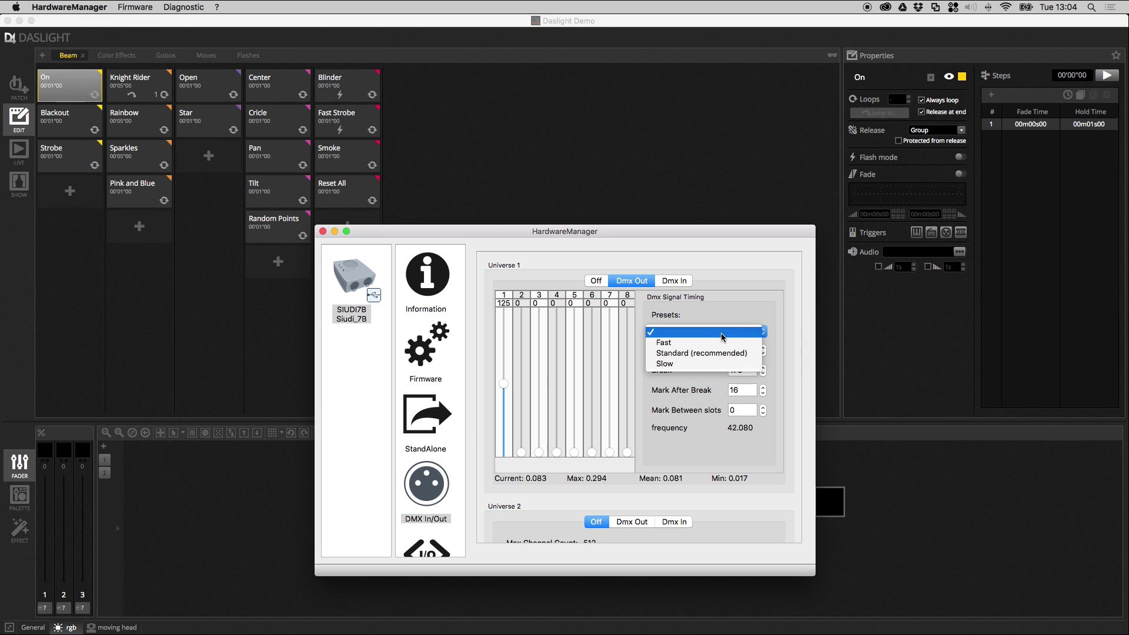
left_click(742, 364)
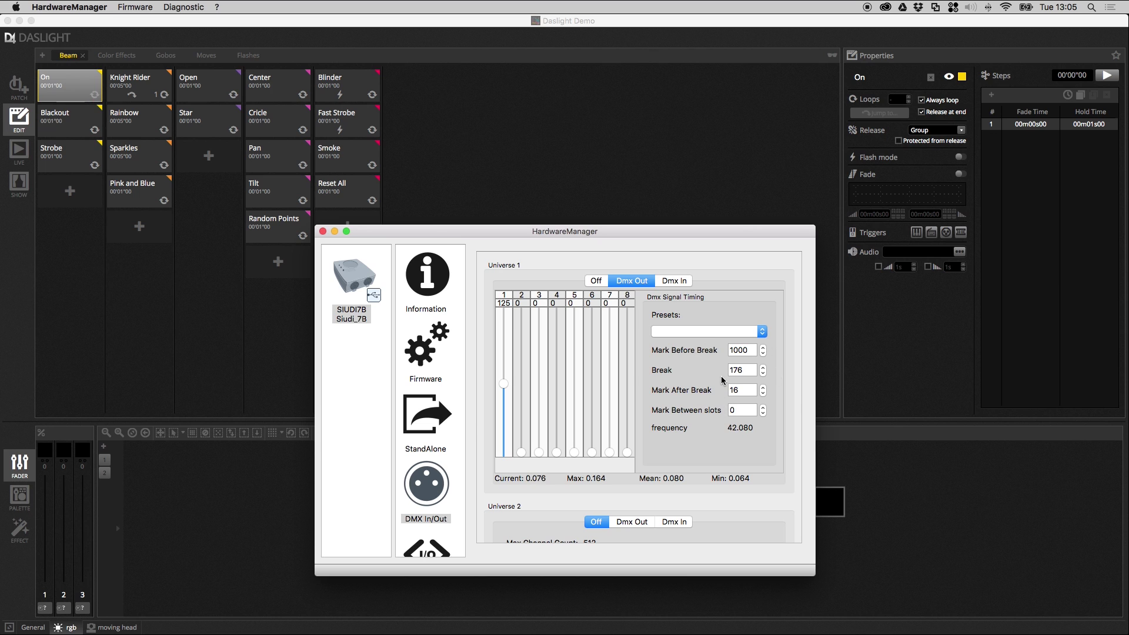
left_click(705, 330)
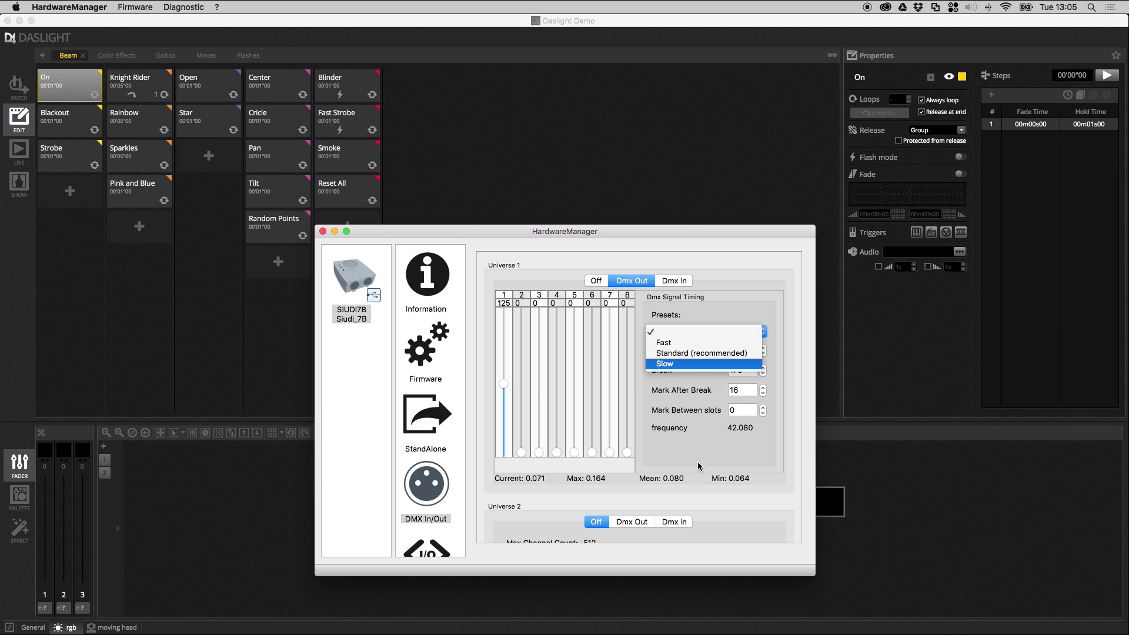
Turn Universe 1 off, preview Universe 3 as Dmx In, then set Universe 3 back to Off
left_click(699, 489)
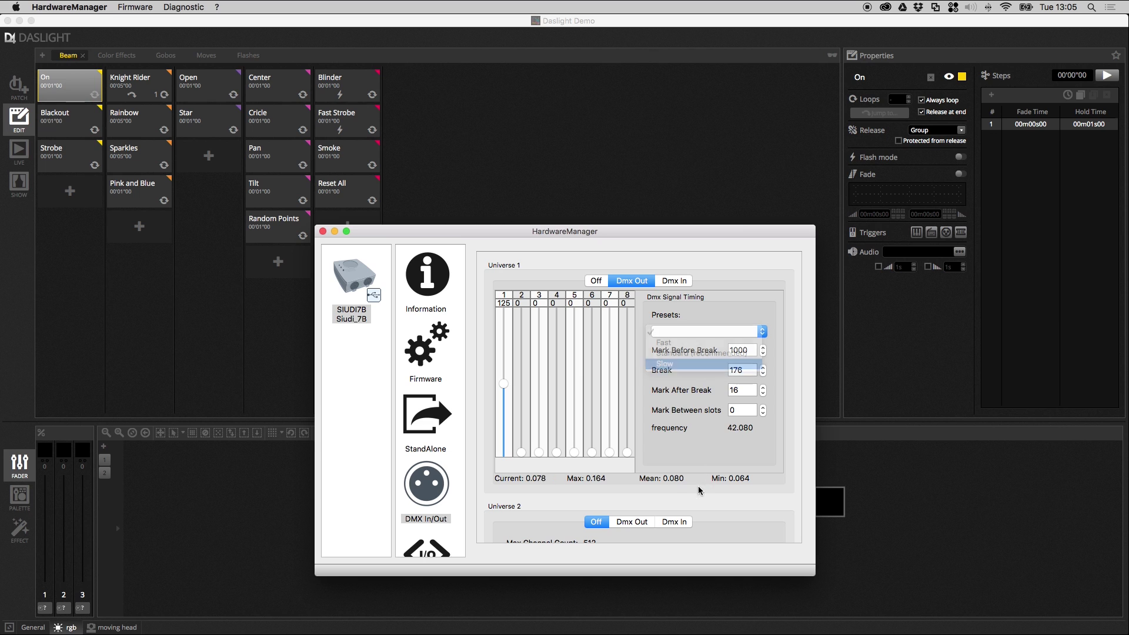
left_click(595, 281)
scroll(644, 326, "down", 5)
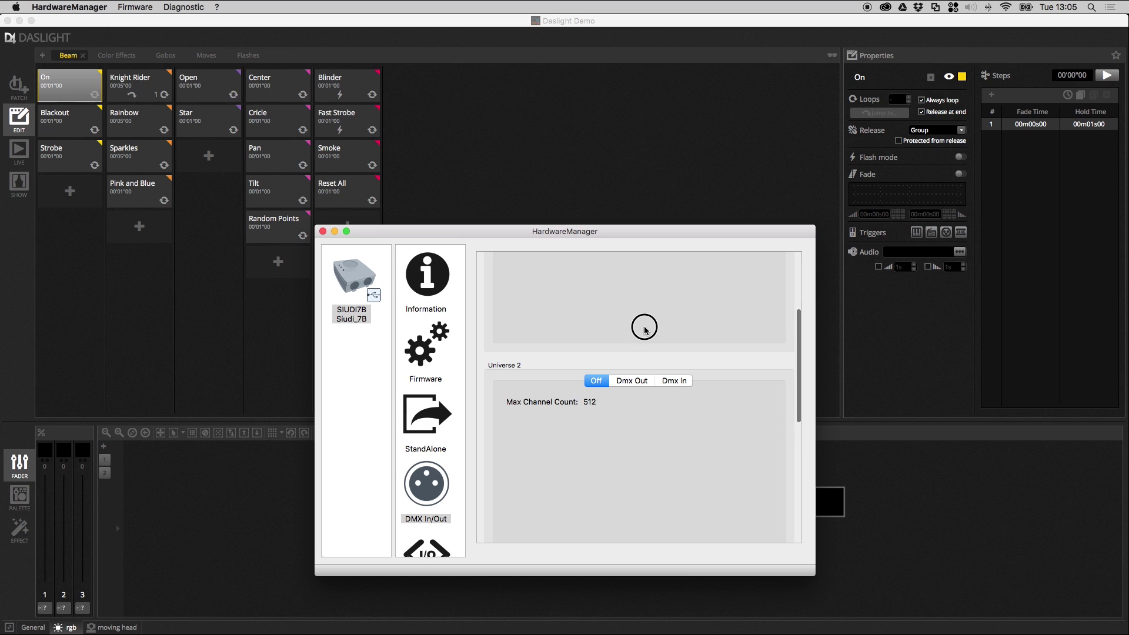
scroll(657, 390, "down", 6)
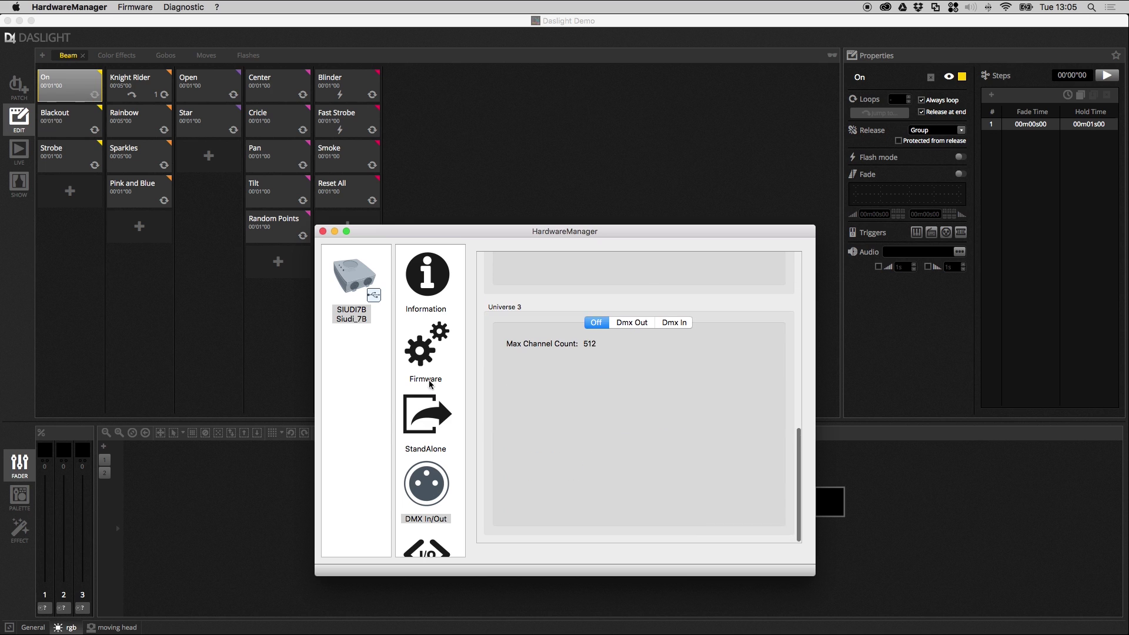
left_click(685, 322)
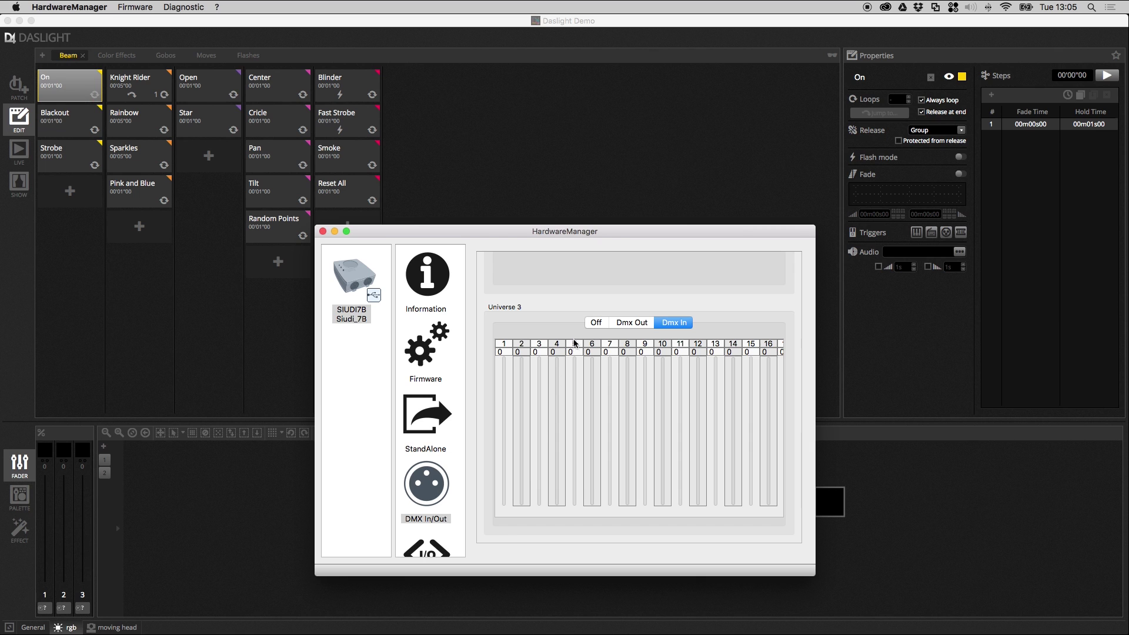
left_click(596, 322)
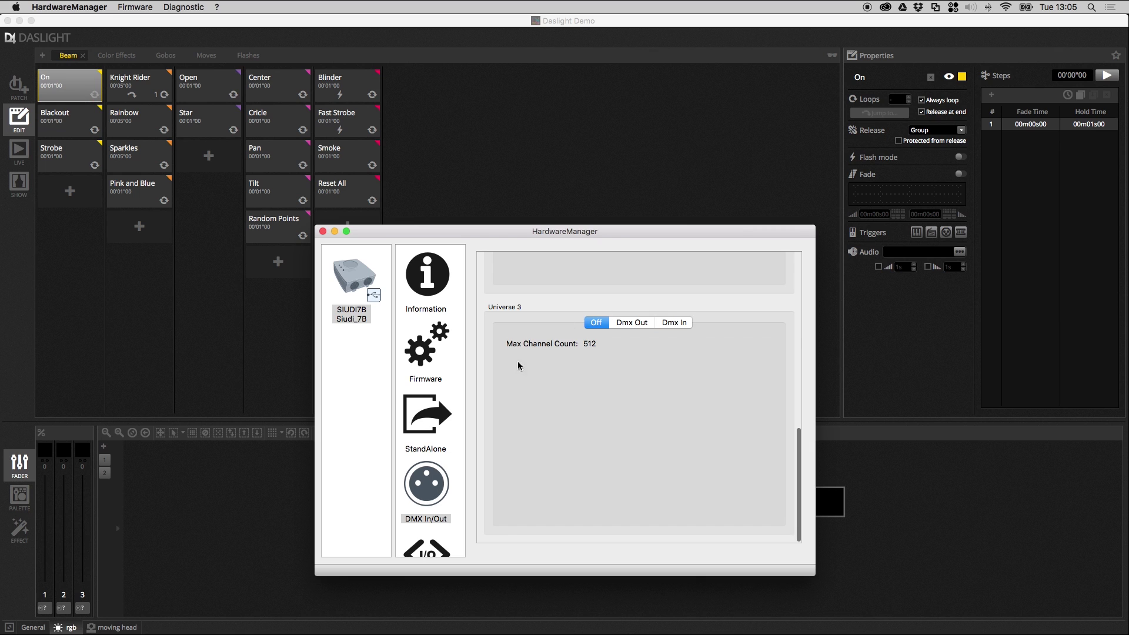
scroll(431, 448, "down", 5)
Open the IOport page showing Ports 1–8 and the inactive Next, Previous and Zone buttons
left_click(438, 373)
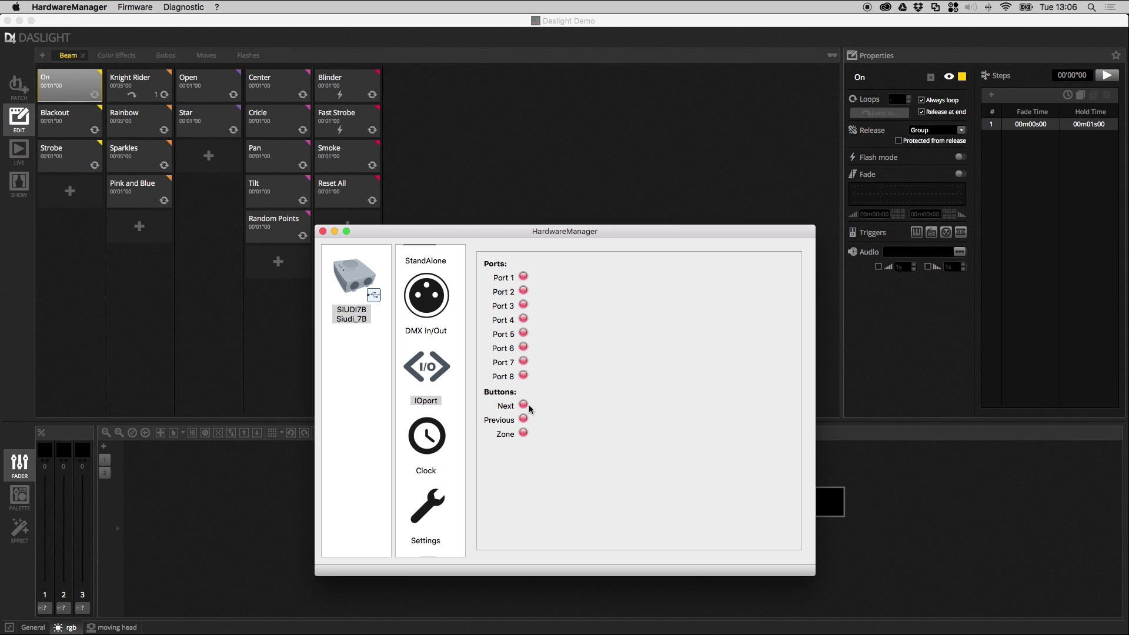
Open the Clock page and copy the system time to the Device Clock
left_click(438, 443)
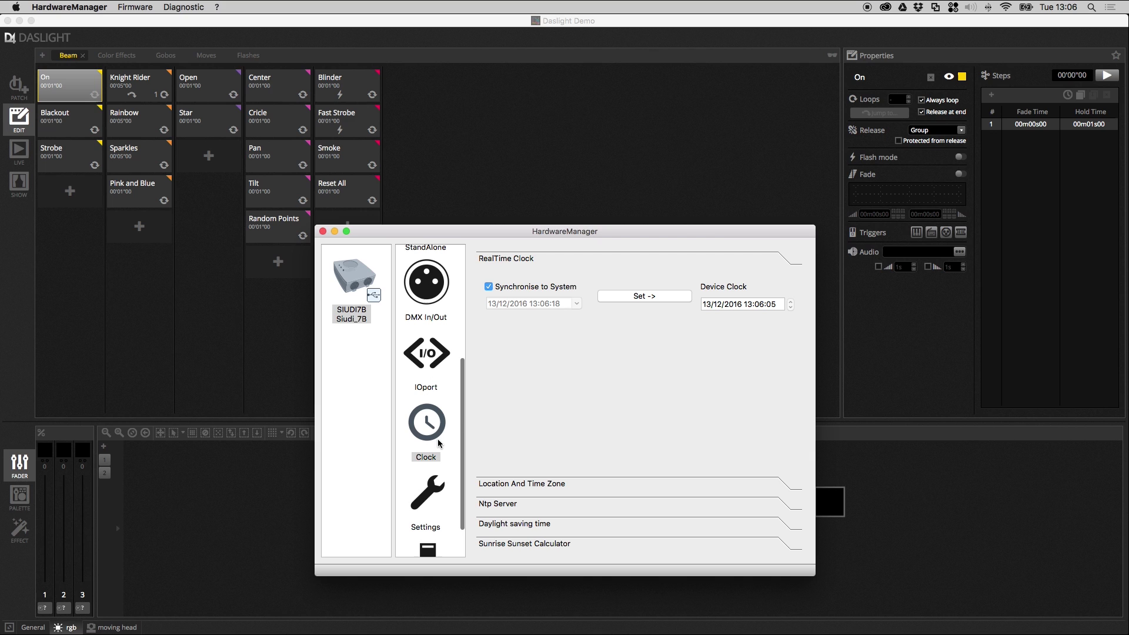
scroll(449, 436, "up", 1)
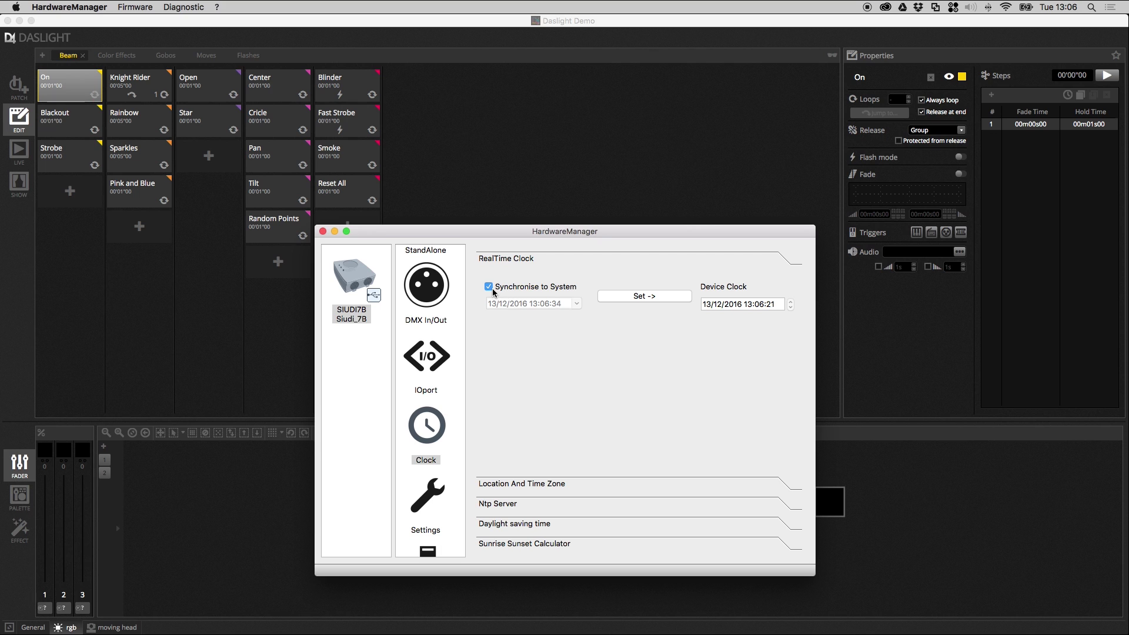
left_click(644, 299)
Expand Location And Time Zone to show USA, New York, (GMT-5:00) Eastern Standard Time
left_click(538, 483)
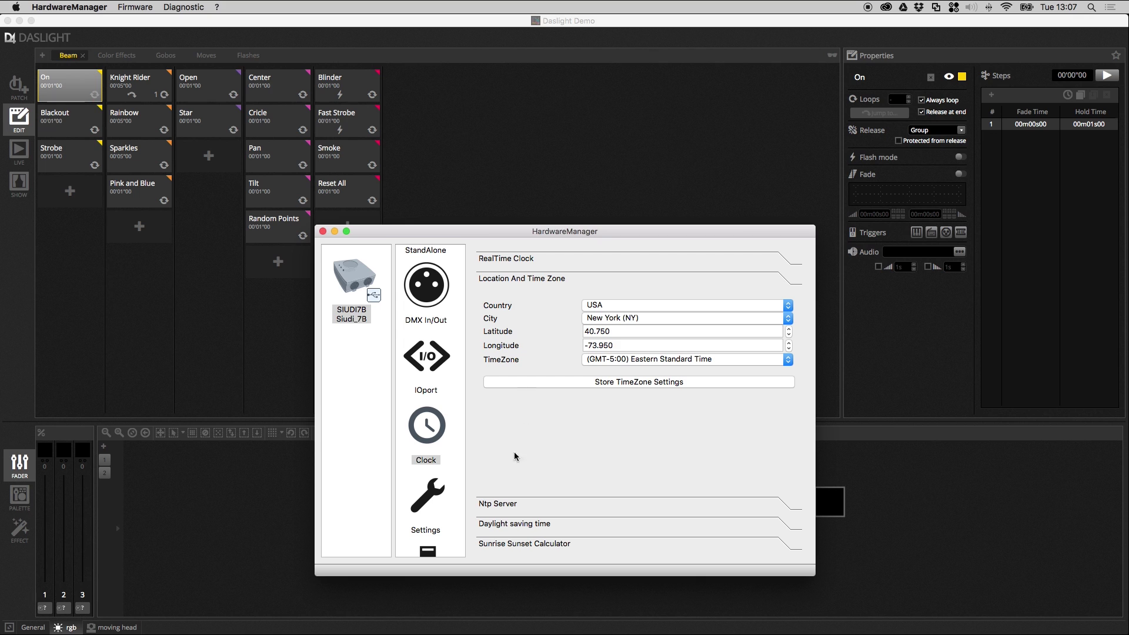
Expand the Ntp Server section, which reports Ntp is not supported on the SIUDI7B
left_click(491, 503)
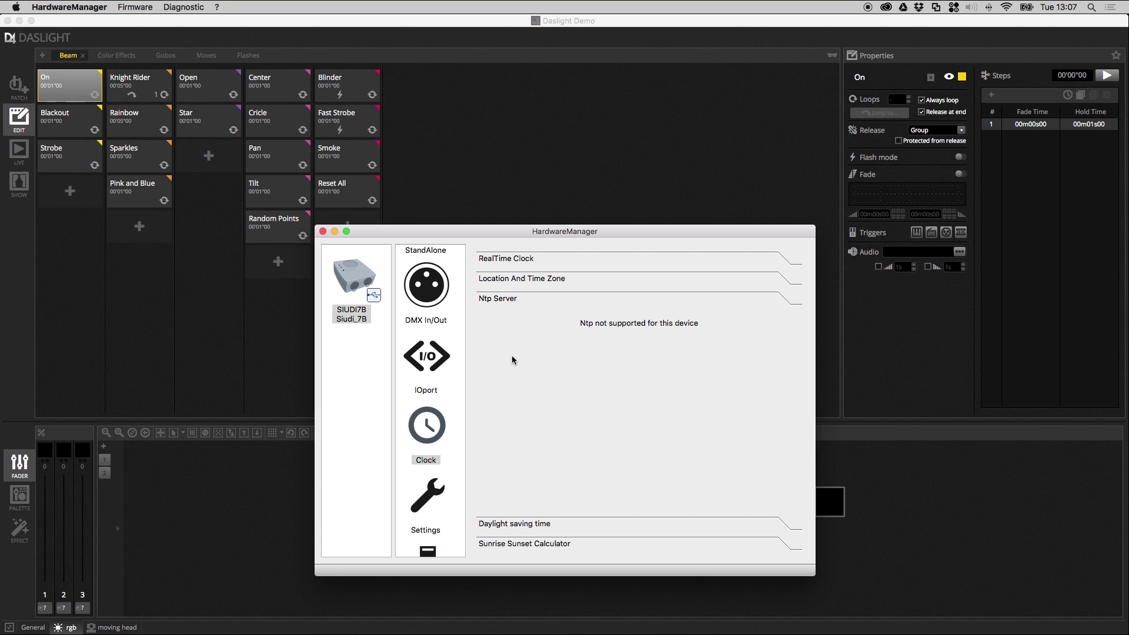
Expand Daylight saving time to show fixed summer date 25/03 and winter date 30/10
left_click(534, 525)
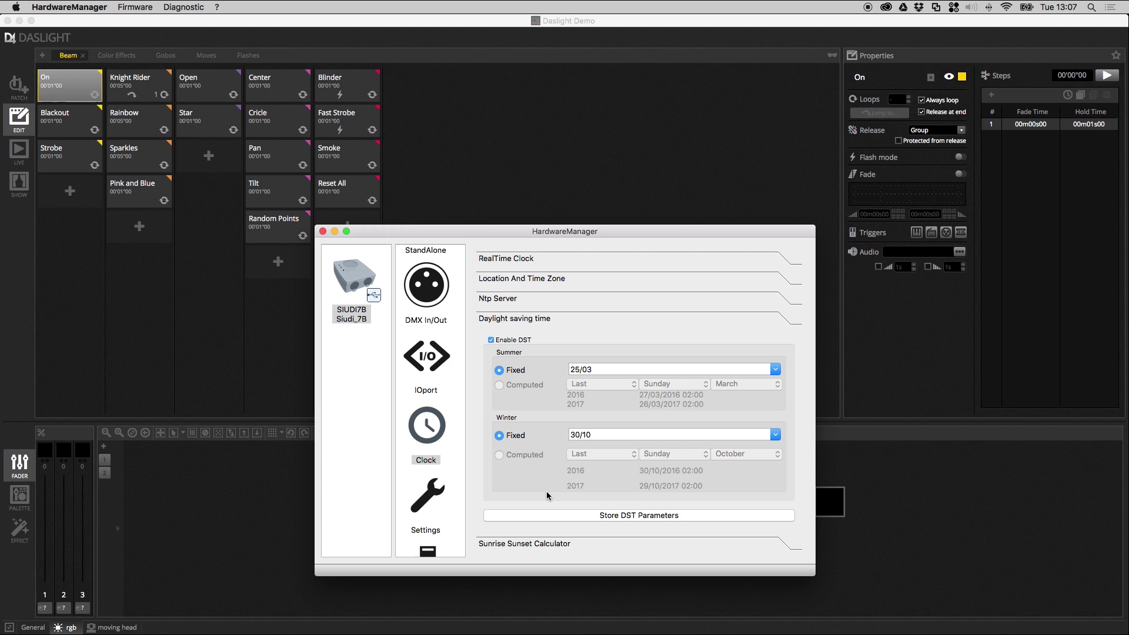
Expand the Sunrise Sunset Calculator showing sunrise 07:13 and sunset 16:27 for 13/12
left_click(544, 544)
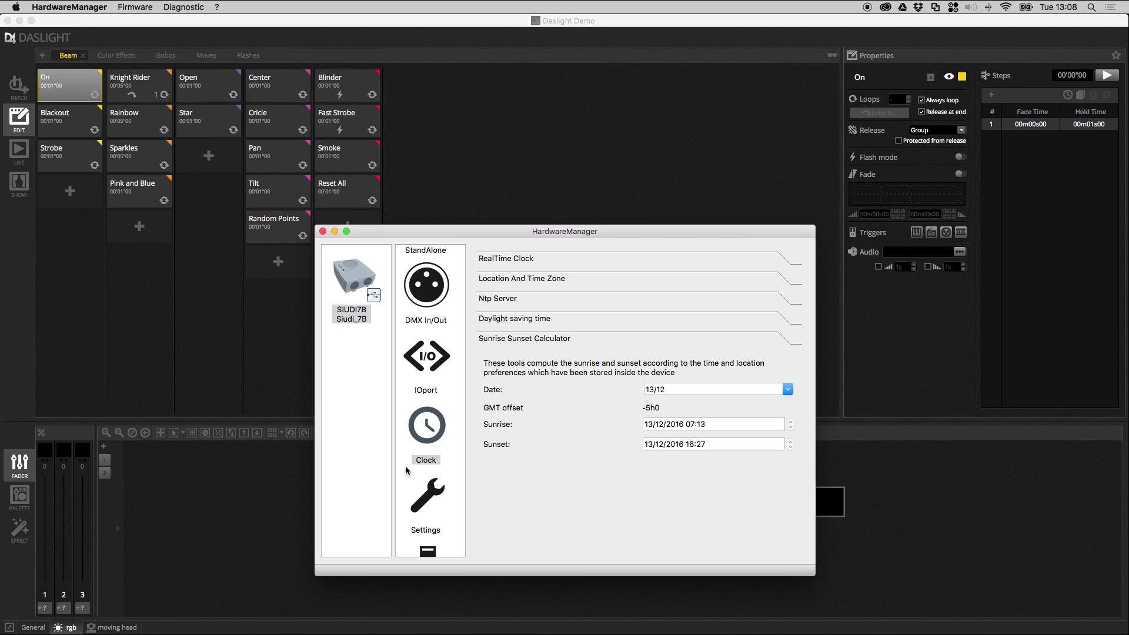
Show the SIUDI7B Settings page with scene 1, LTP page priority and triggering options
left_click(427, 499)
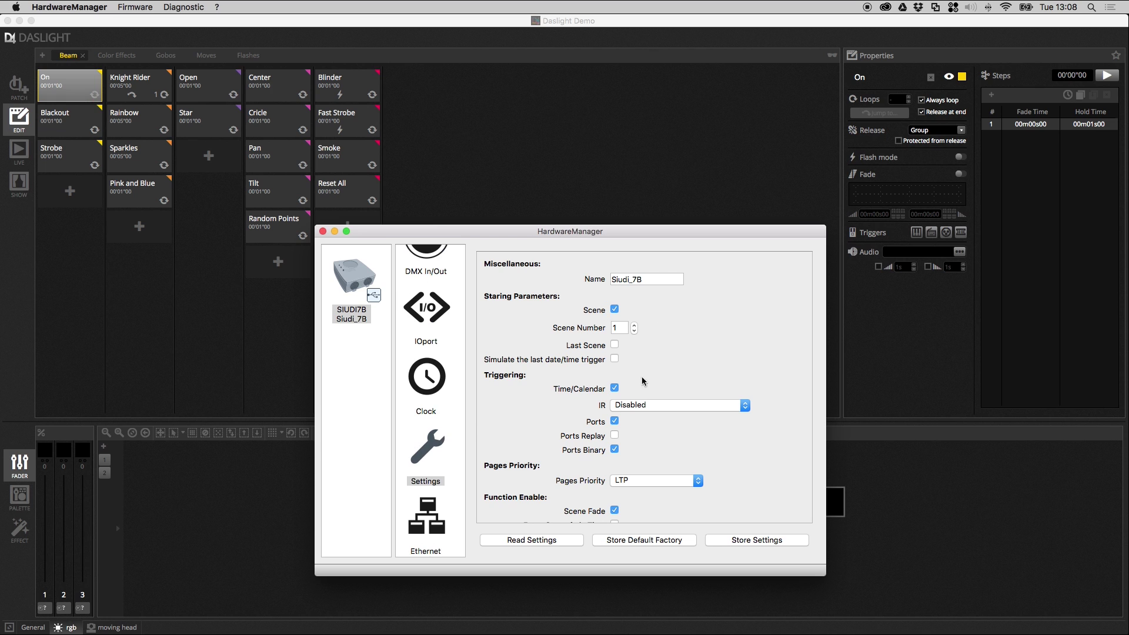
scroll(773, 378, "down", 3)
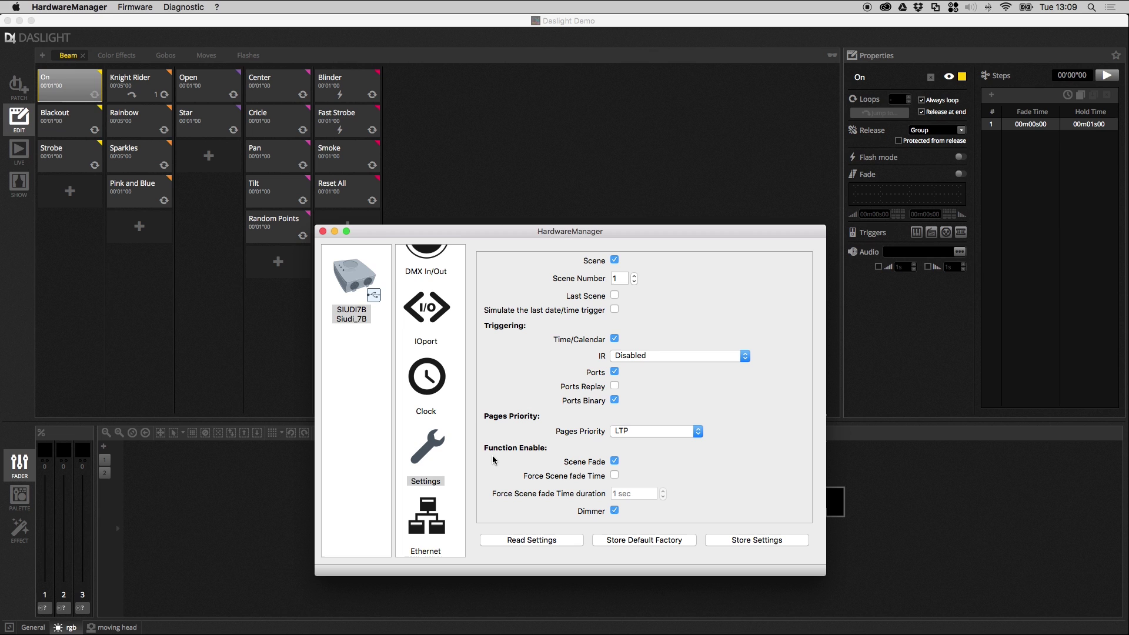
Show the Ethernet page: DHCP on, IP 192.168.1.20, mask 255.255.255.0, gateway 192.168.1.1
left_click(442, 524)
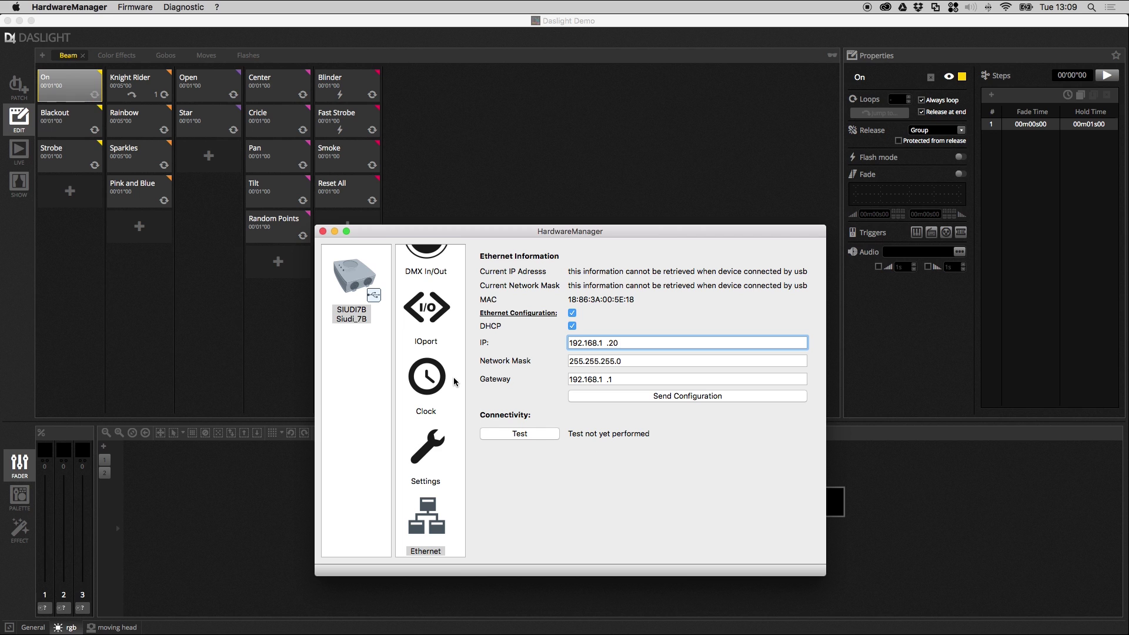
scroll(454, 381, "up", 5)
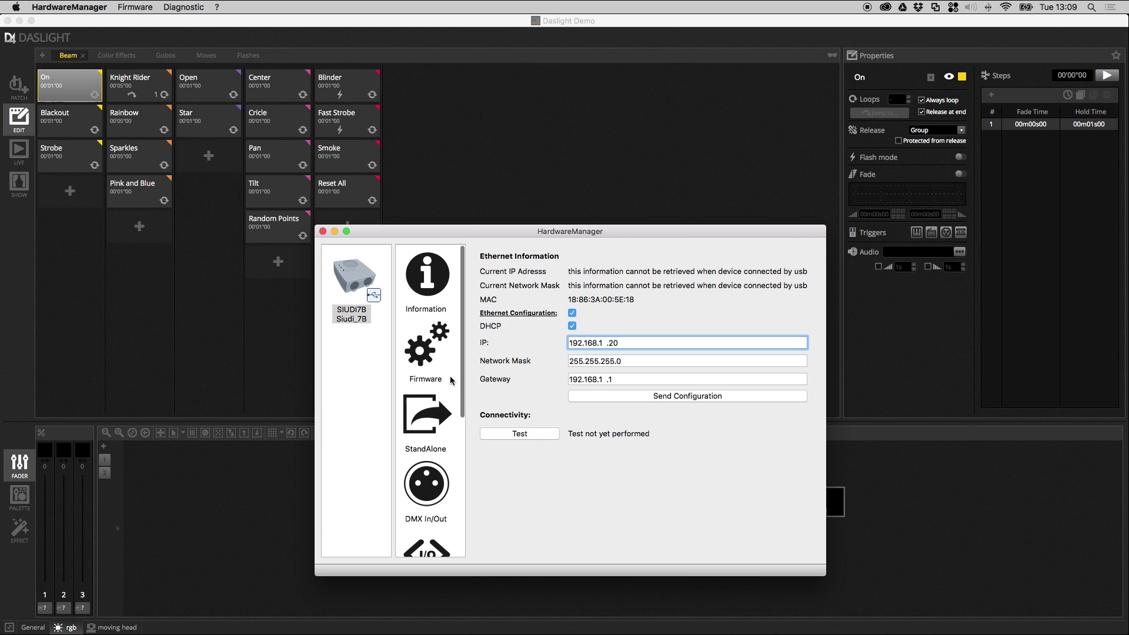
Check firmware version 1.23, then return to the SIUDI7B Information page
left_click(438, 341)
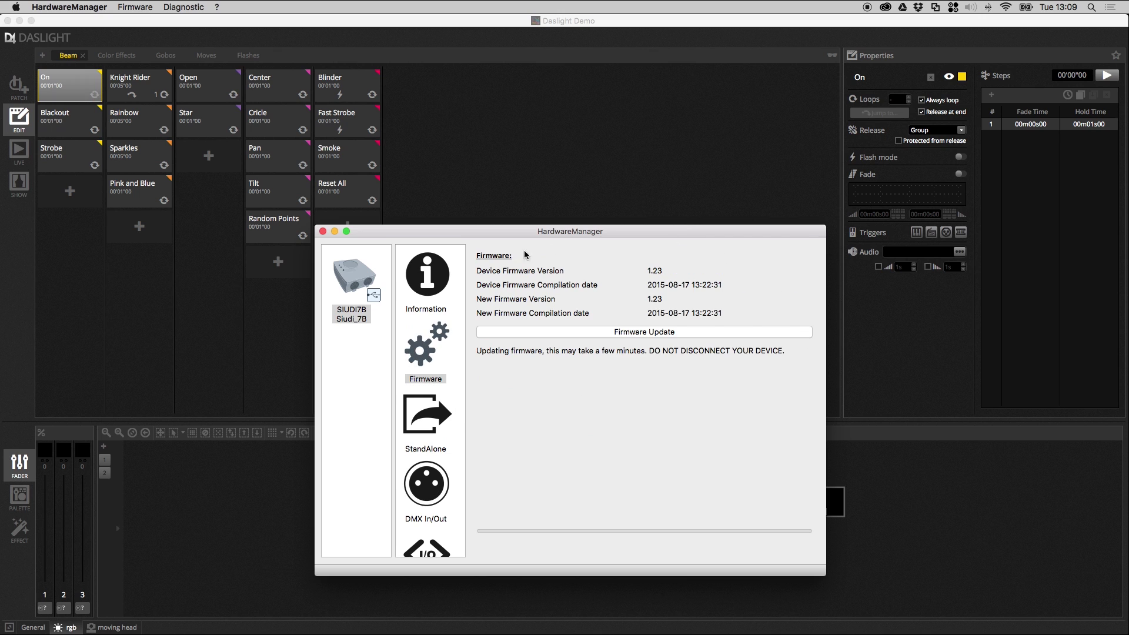
left_click(433, 292)
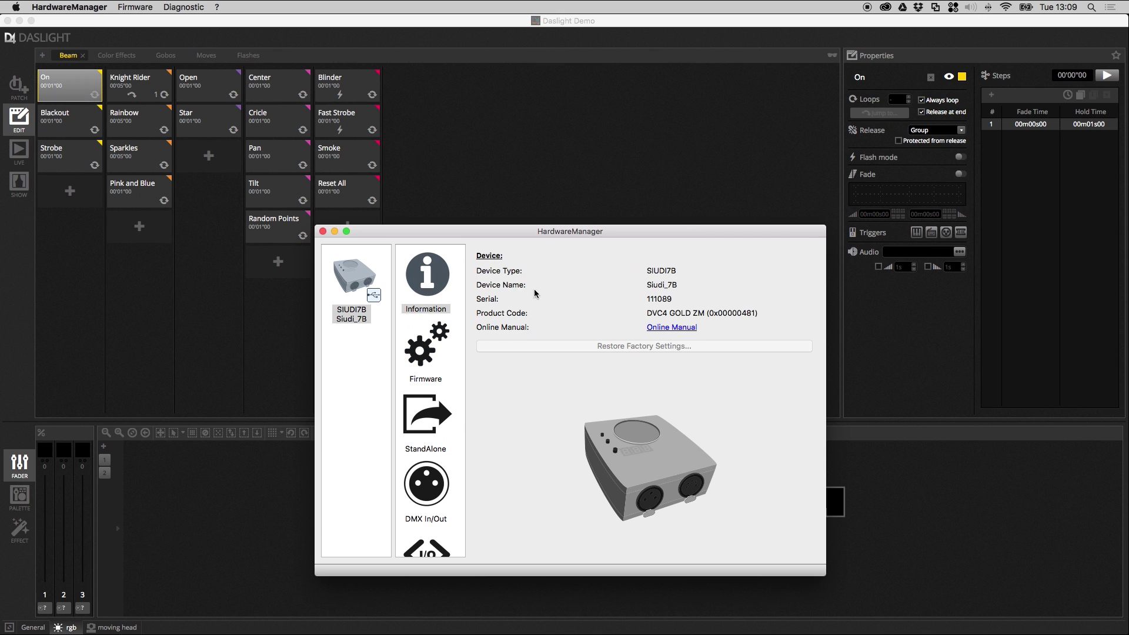